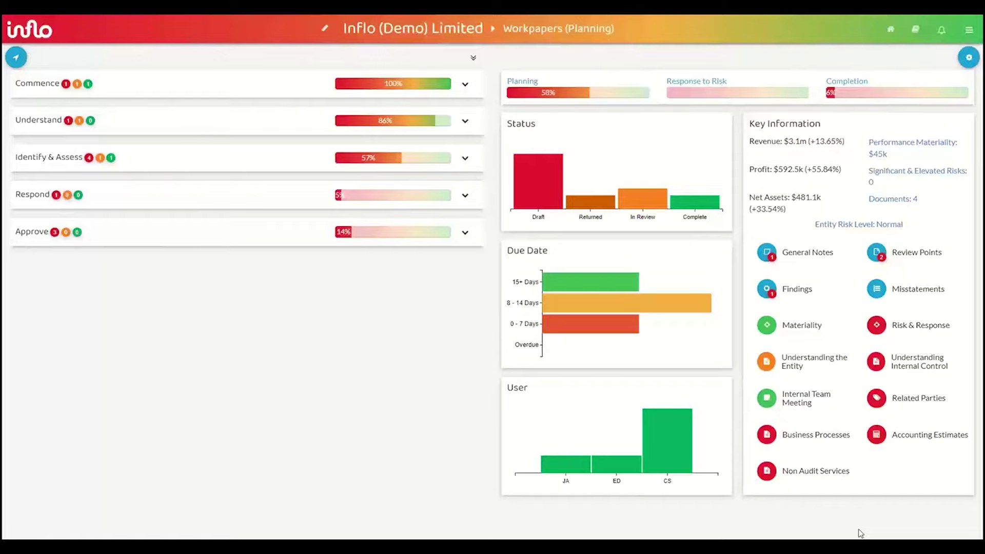
Expand the Understand and Identify & Assess stages to show Going concern and Risk assessment workpapers.
key(F11)
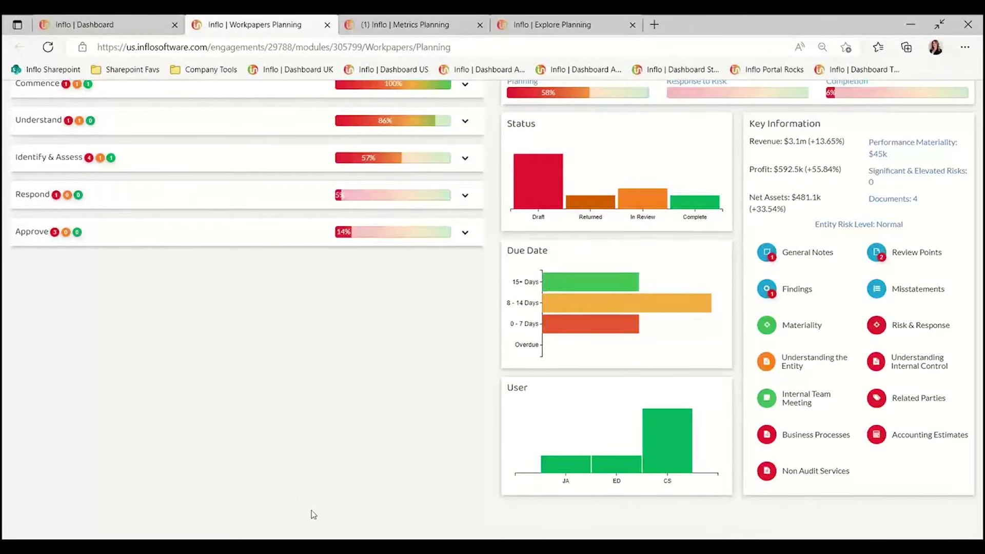
key(F11)
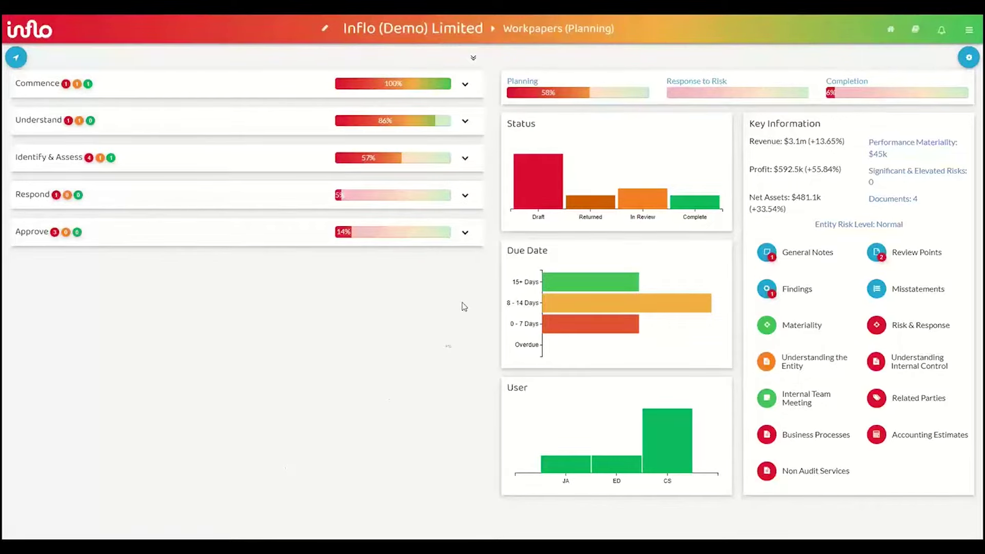
click(464, 122)
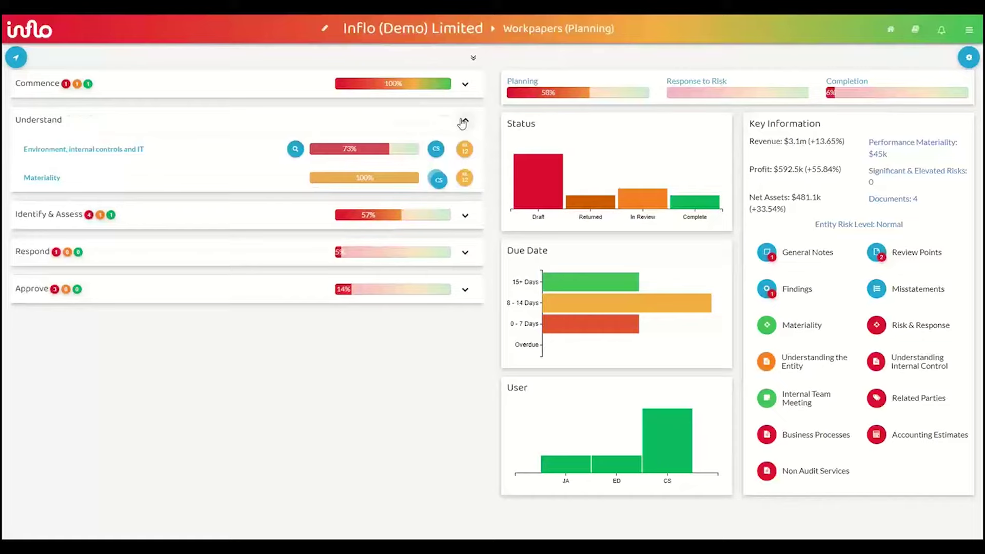
click(464, 215)
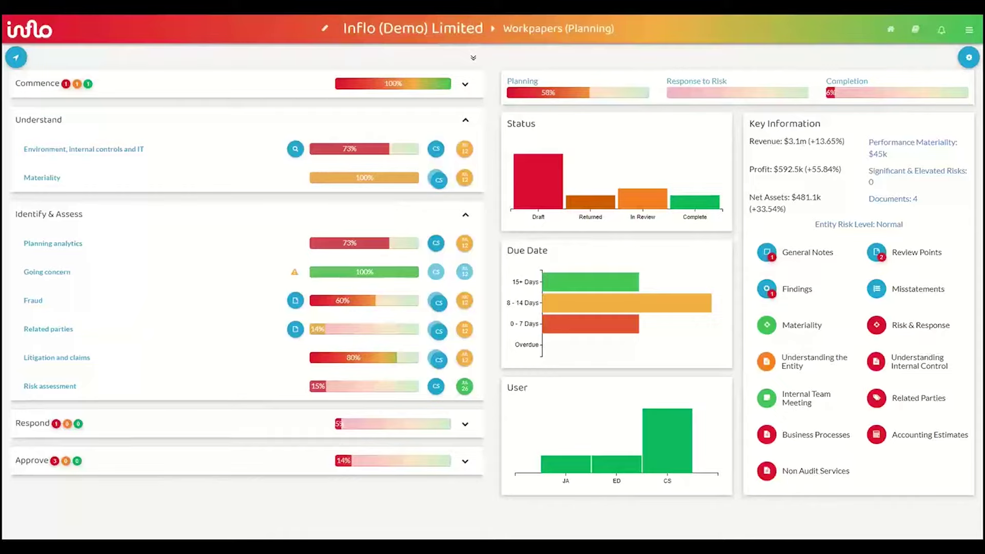
key(F11)
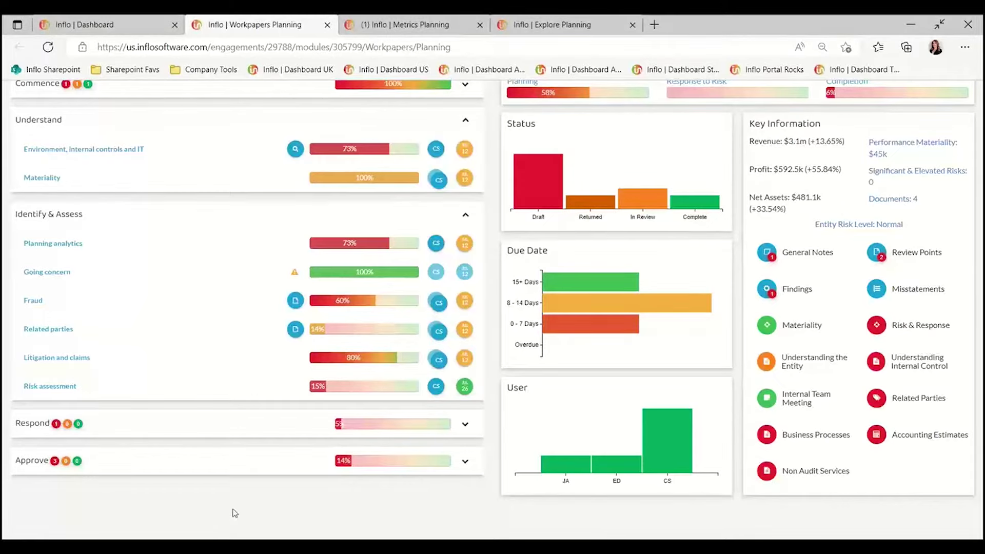
key(F11)
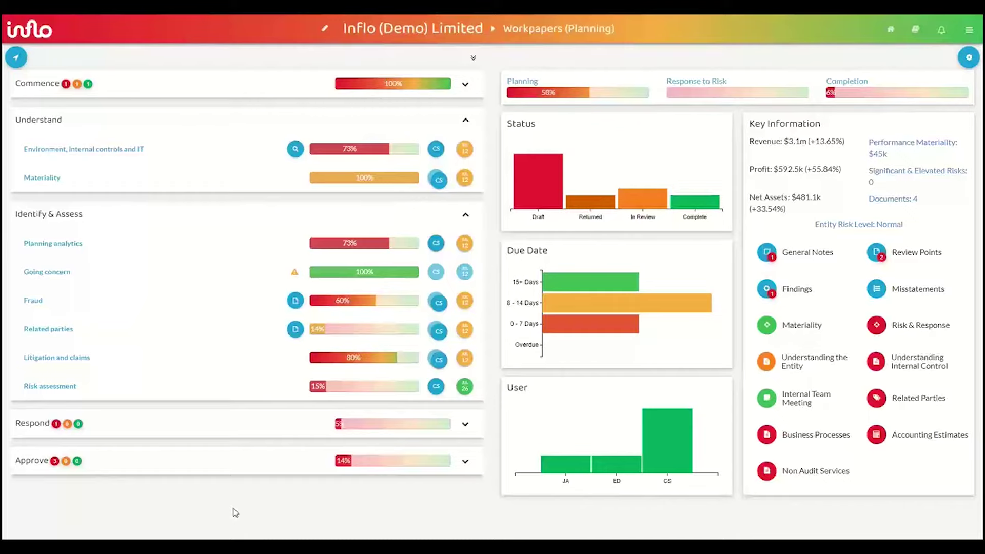
Open the Environment, internal controls and IT workpaper, expand its understanding section, and check procedure 1's AU-C references.
click(85, 156)
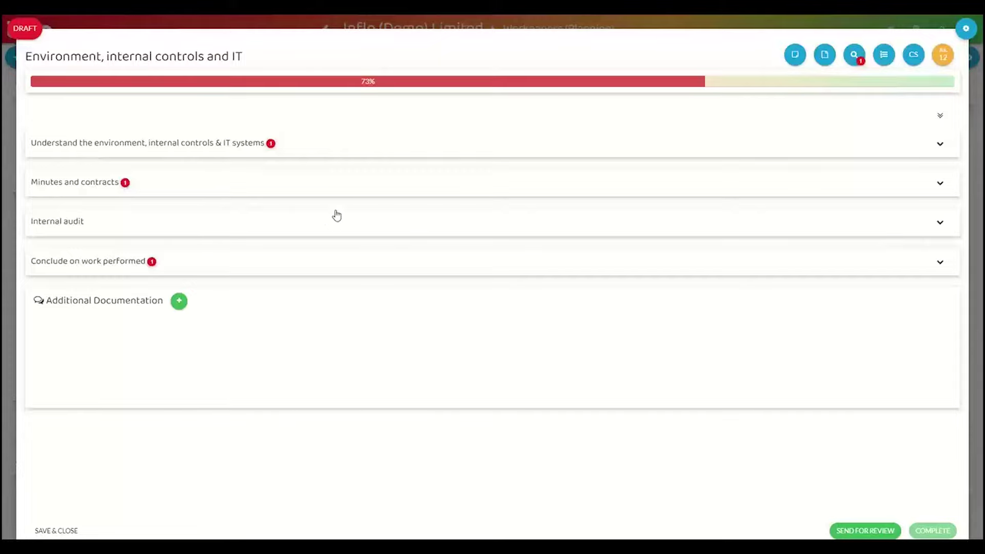
click(348, 155)
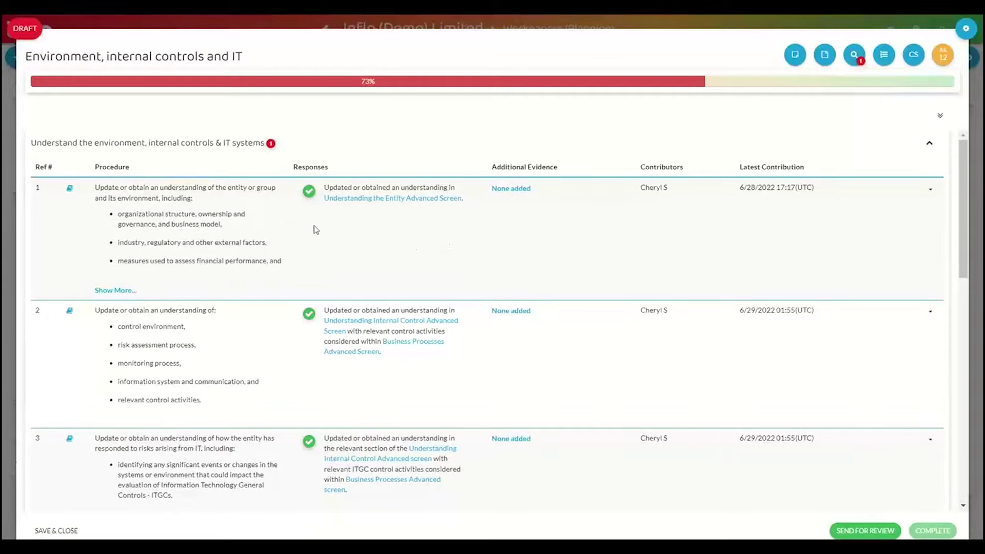
click(71, 190)
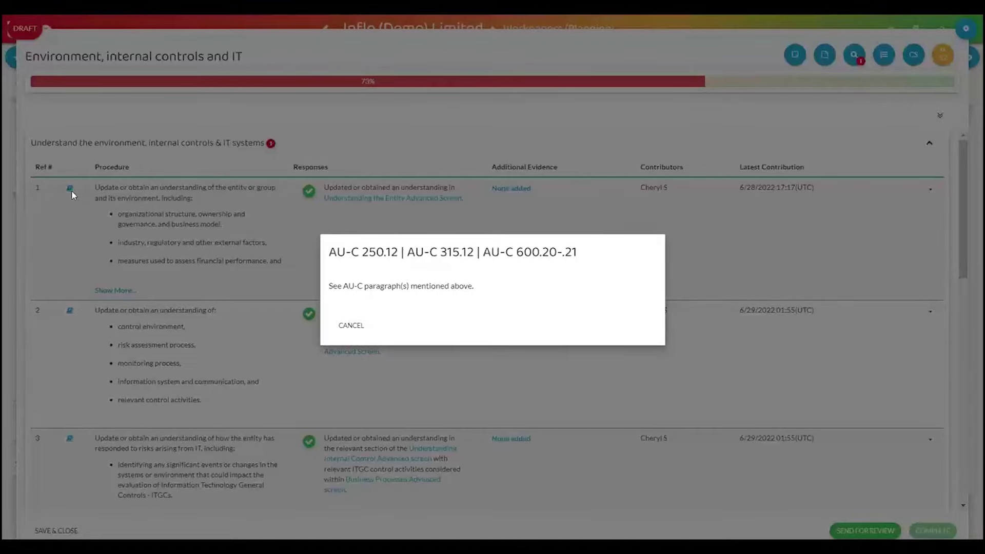
click(344, 328)
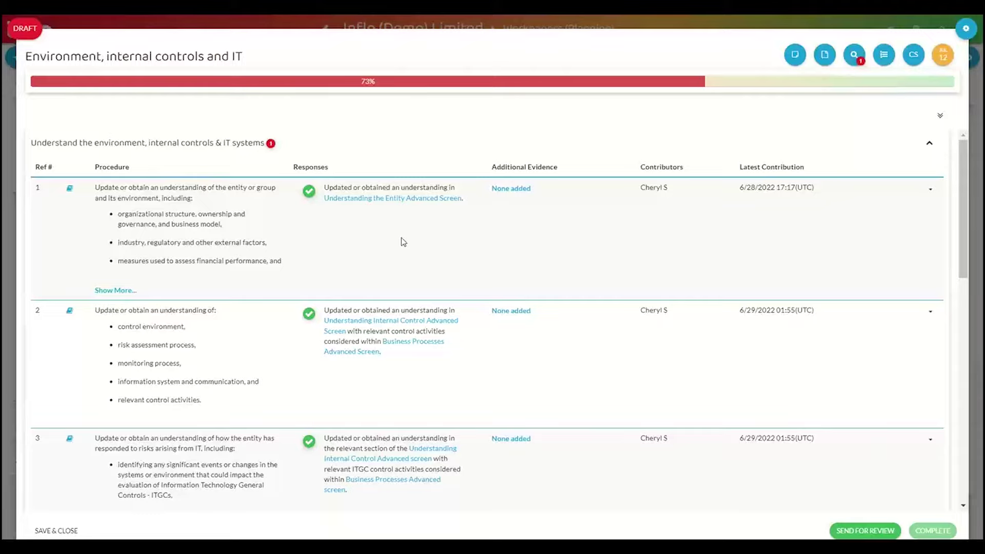
click(411, 204)
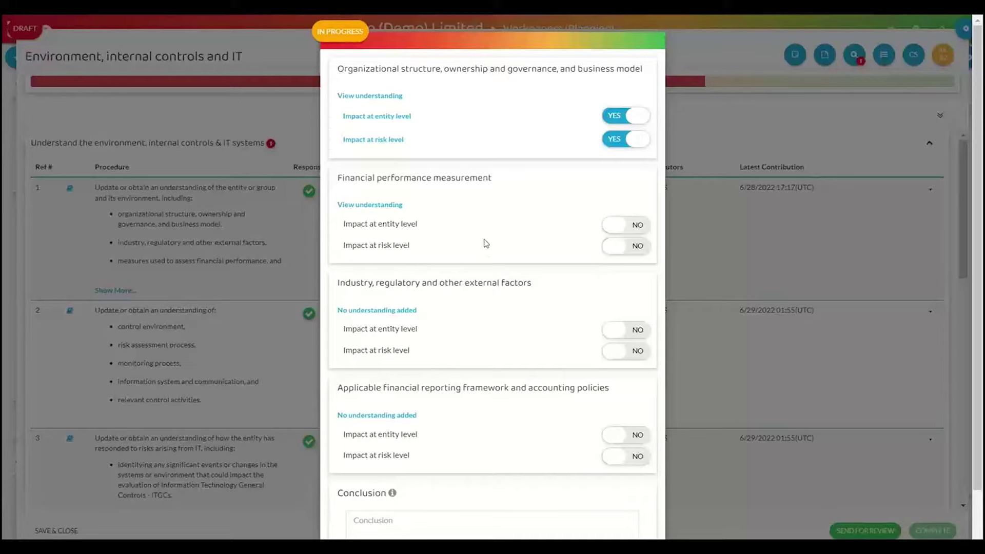
scroll(385, 488, down, 3)
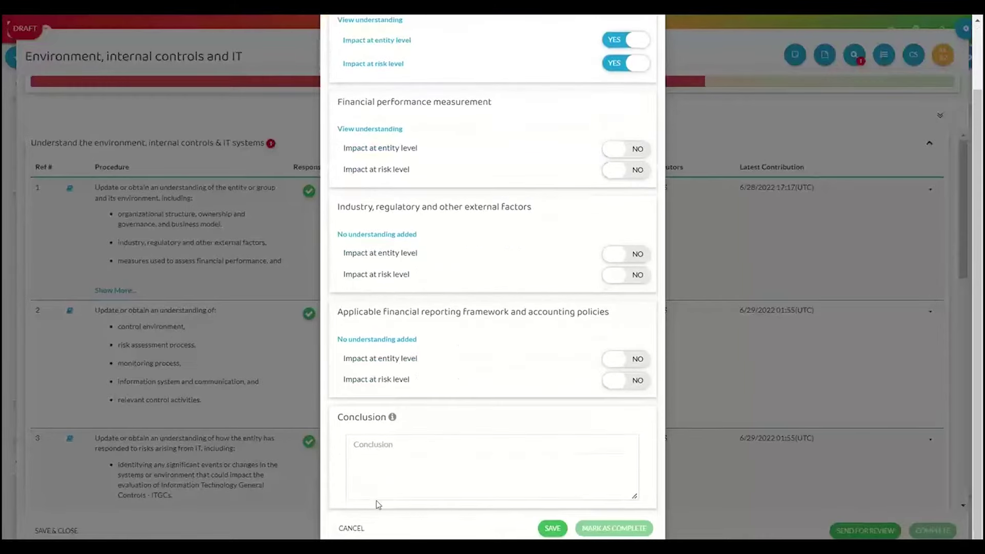
click(351, 533)
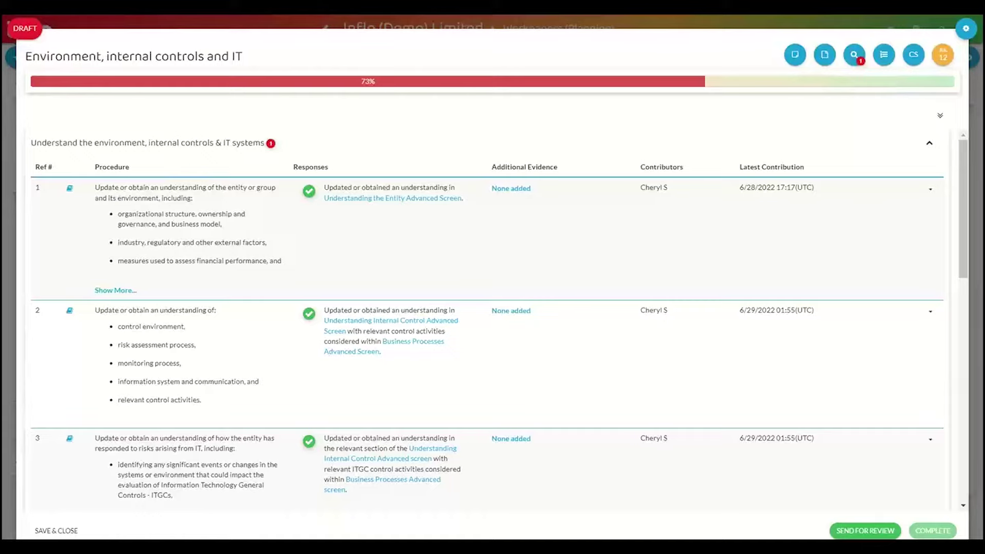
mouse_move(492, 16)
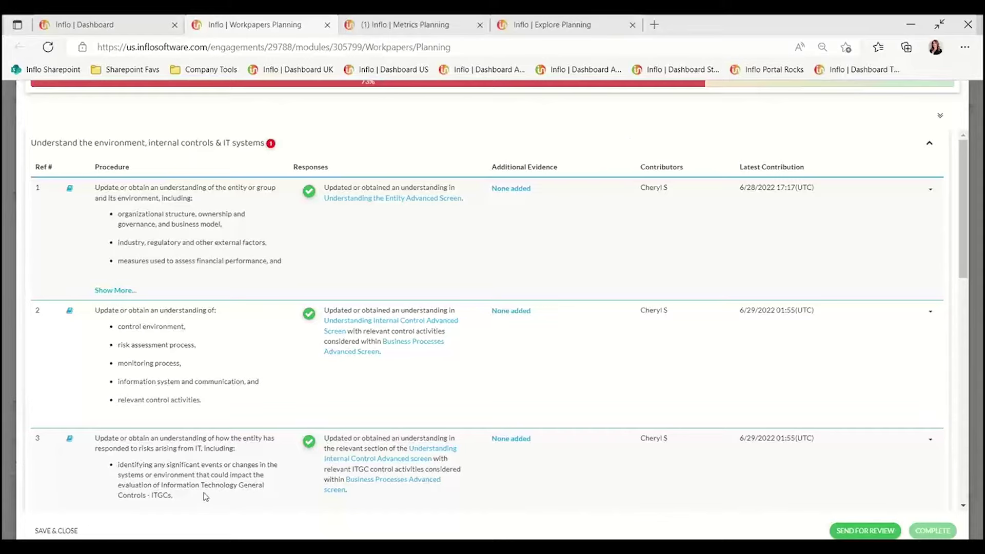
Save and close the environment workpaper, then open Planning analytics with its Testing approach section expanded.
click(56, 531)
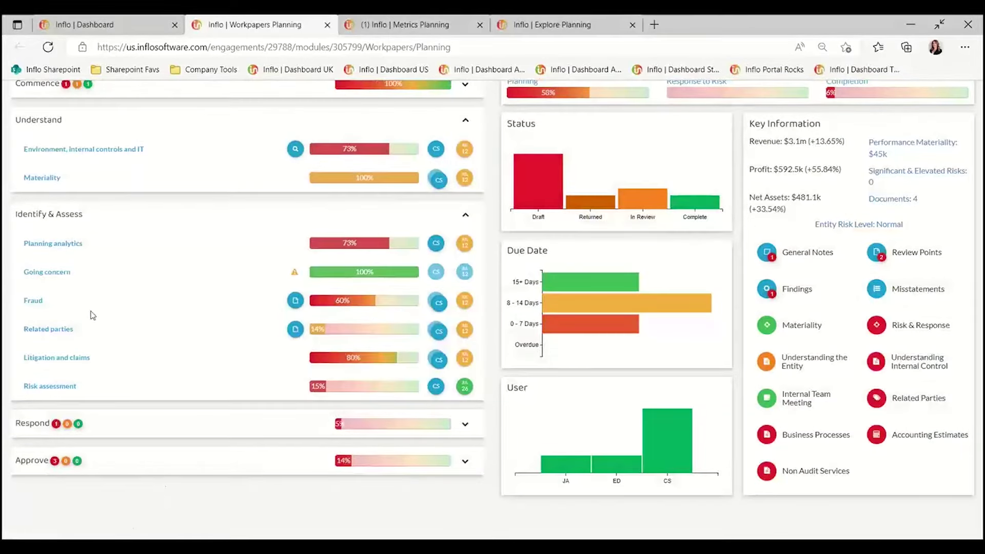
click(62, 244)
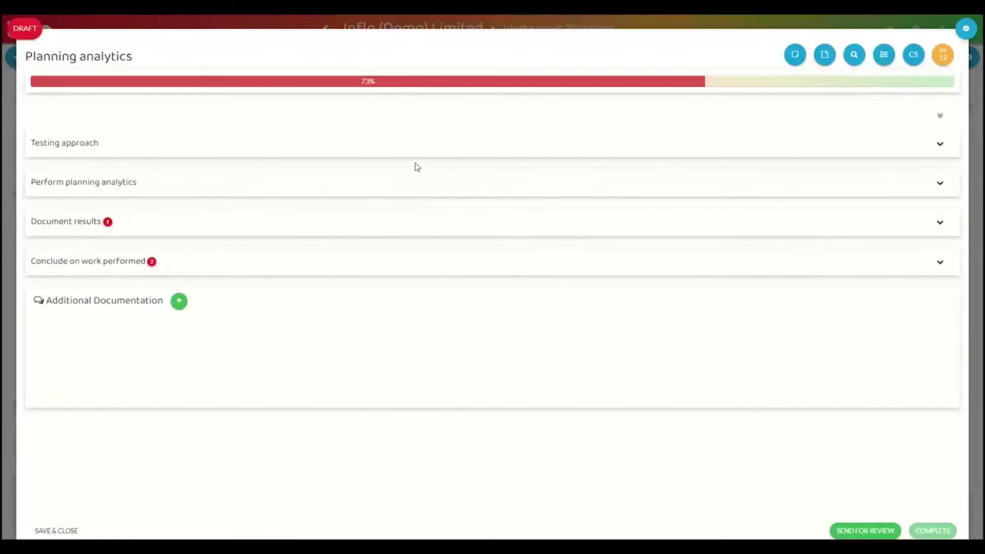
click(409, 151)
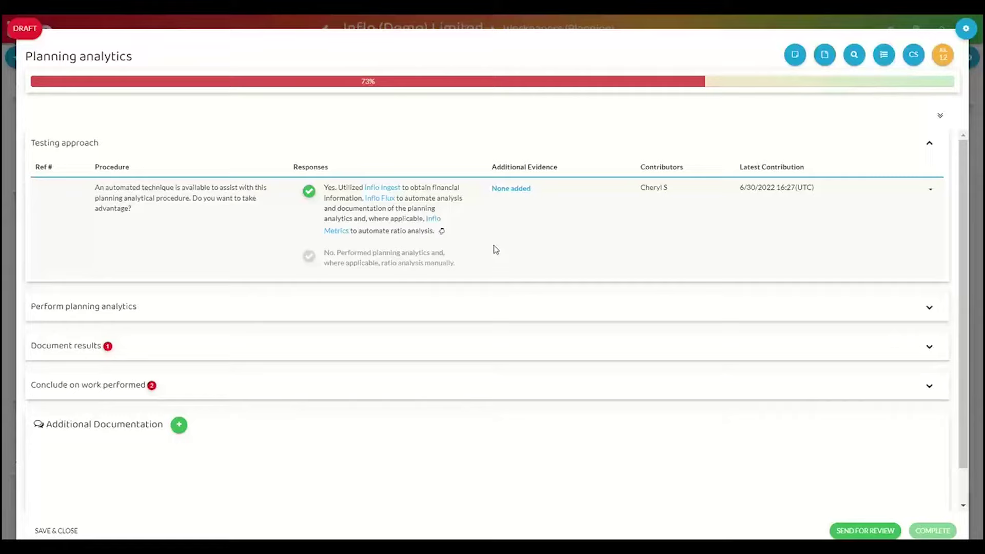
Open Inflo Metrics in a new tab, dismiss its video, and view the Profitability ratio analysis.
right_click(340, 231)
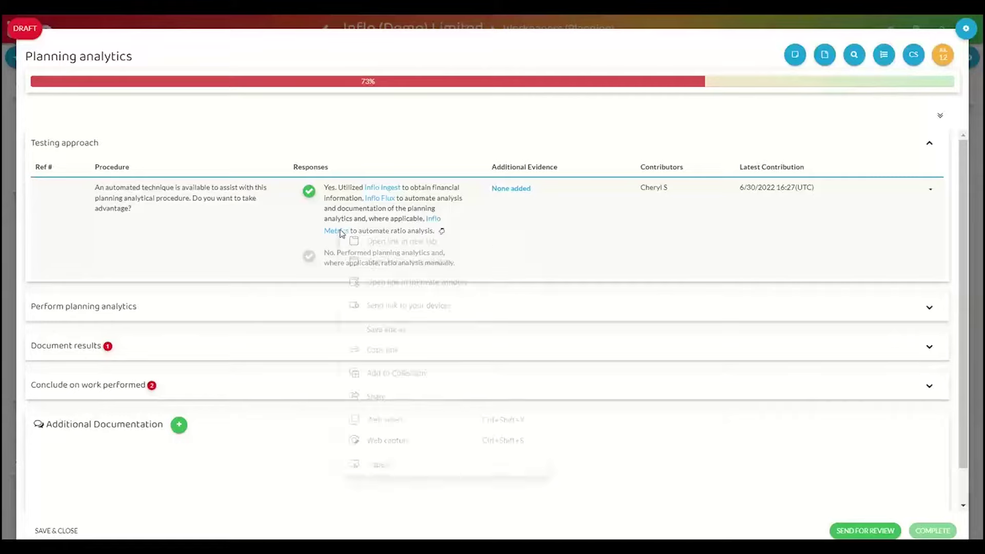
click(368, 243)
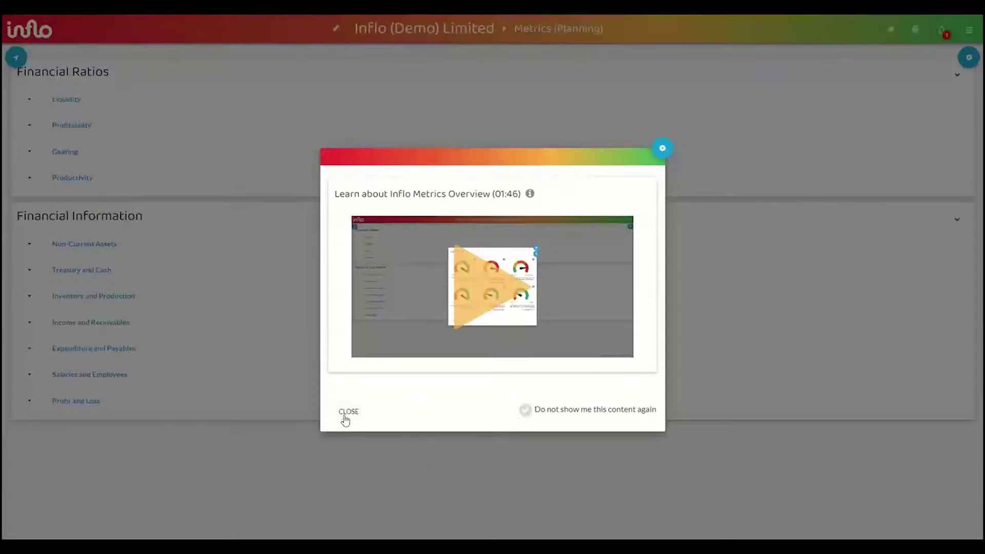
click(345, 417)
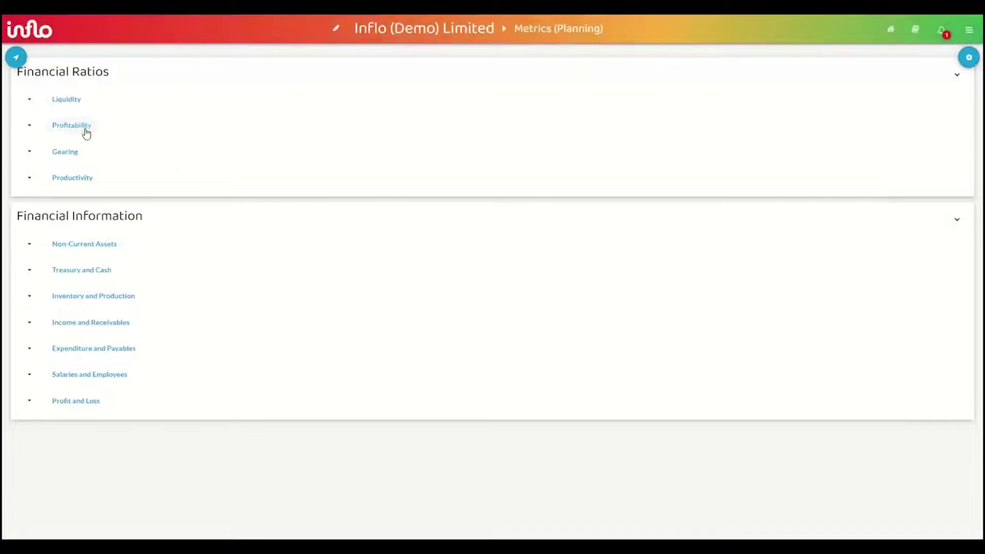
click(86, 133)
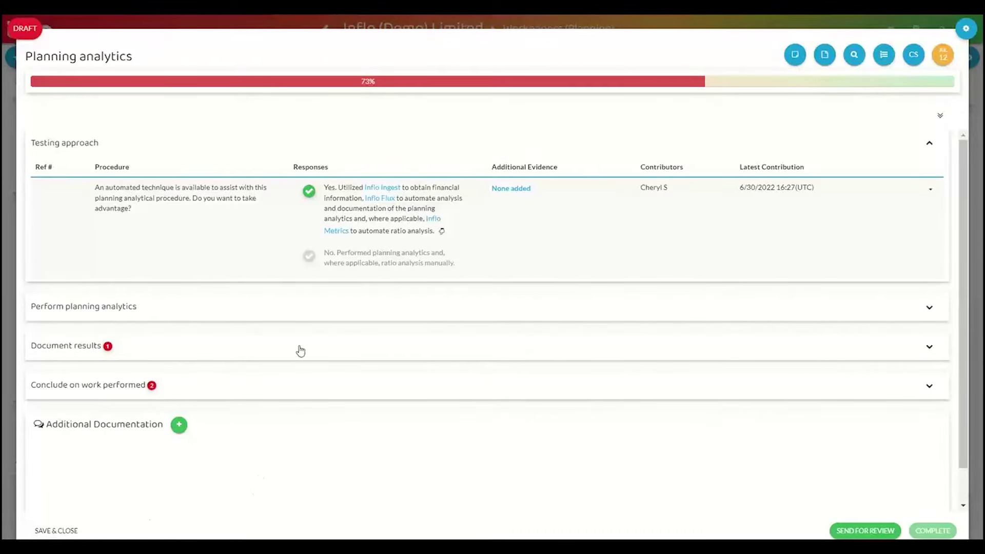
Expand the Perform planning analytics procedures for review, then save and close the Planning analytics work program.
click(441, 318)
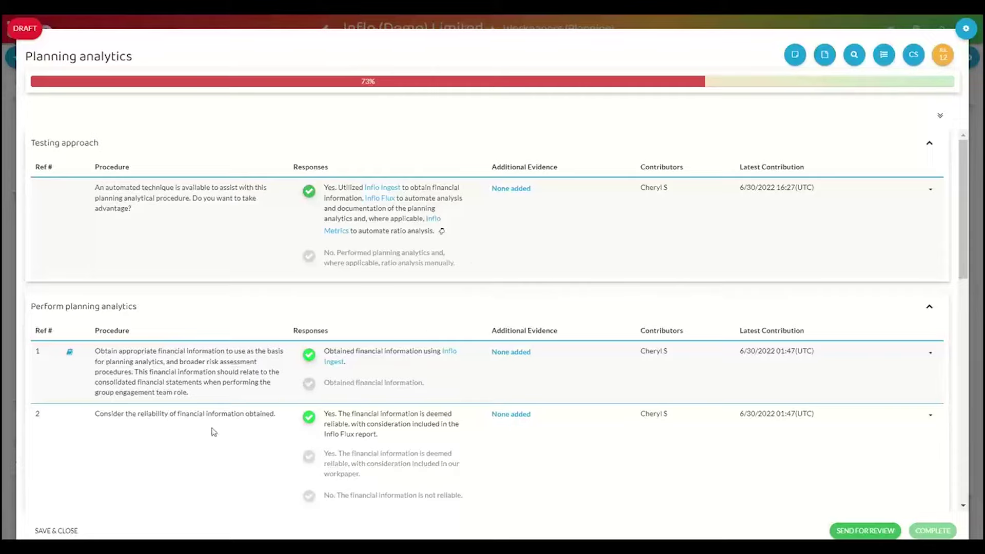
click(72, 531)
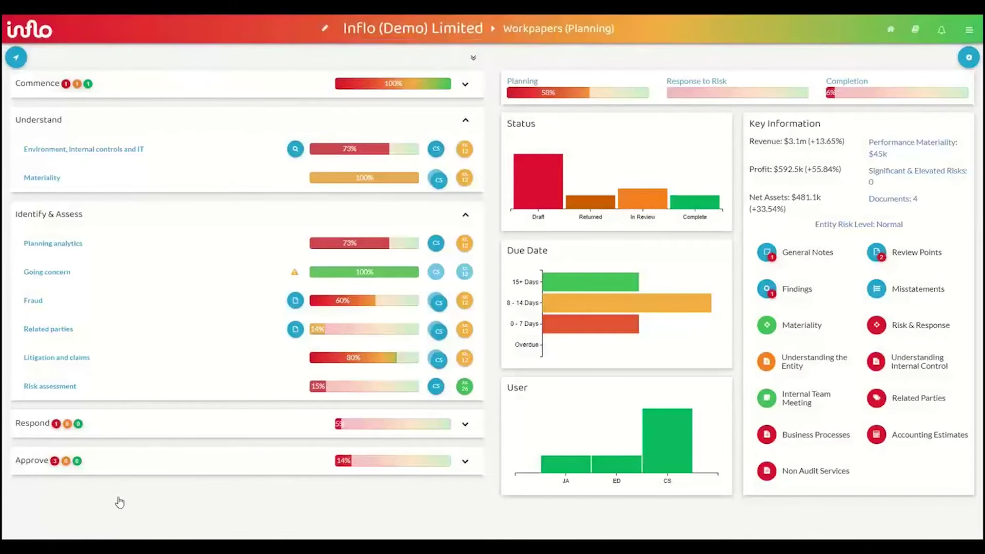
Open the Risk assessment work program and expand Finalize risk assessment procedures and Document risk assessment conclusions.
click(62, 388)
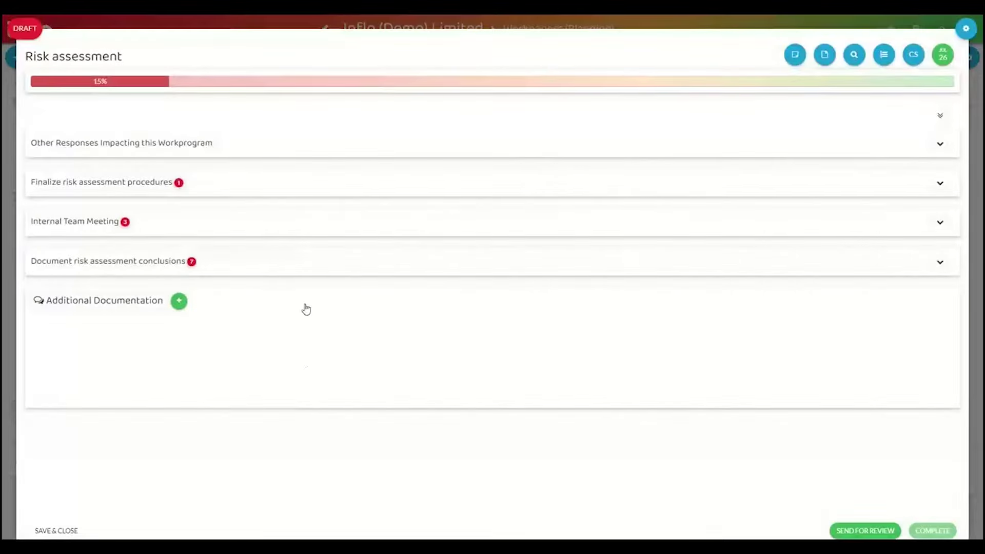
click(347, 193)
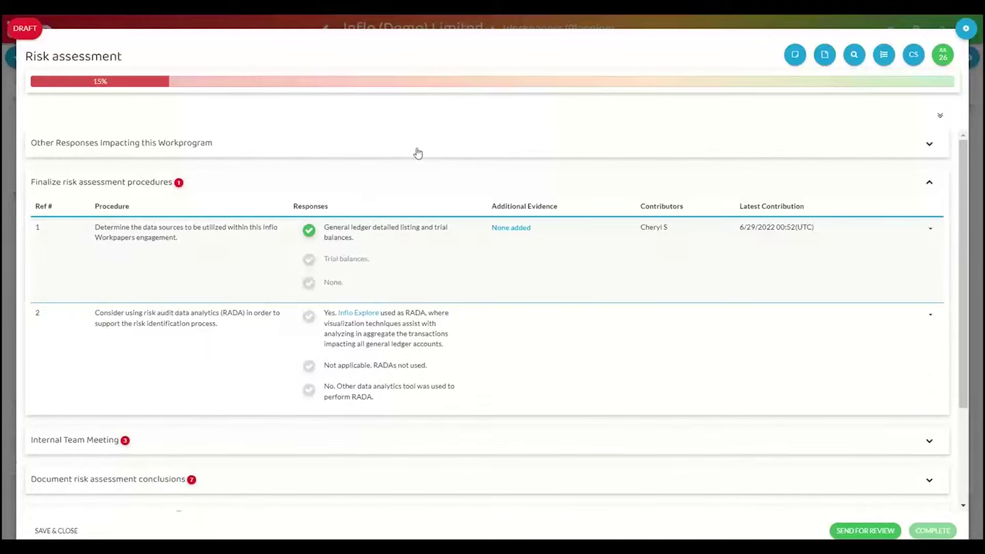
click(438, 477)
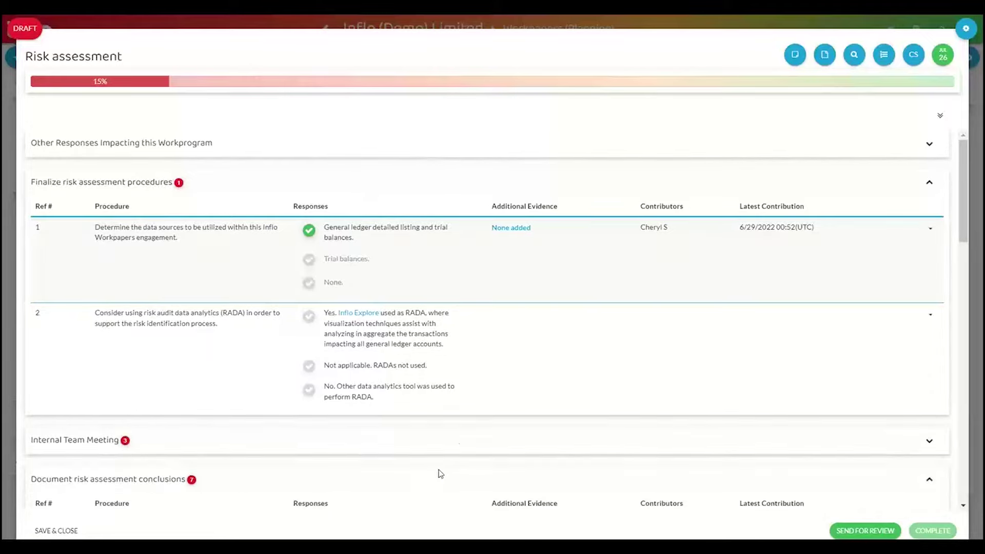
scroll(440, 473, down, 5)
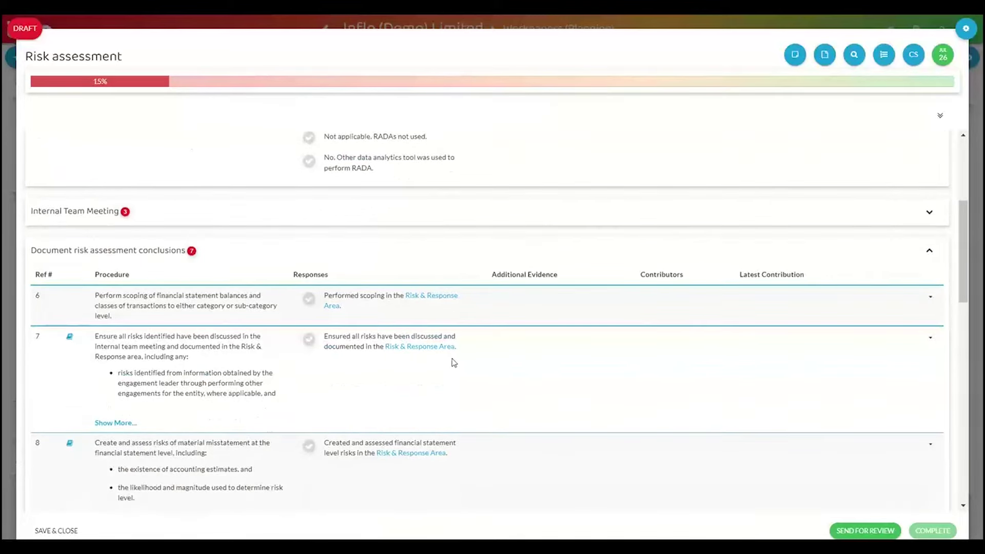
scroll(454, 362, up, 5)
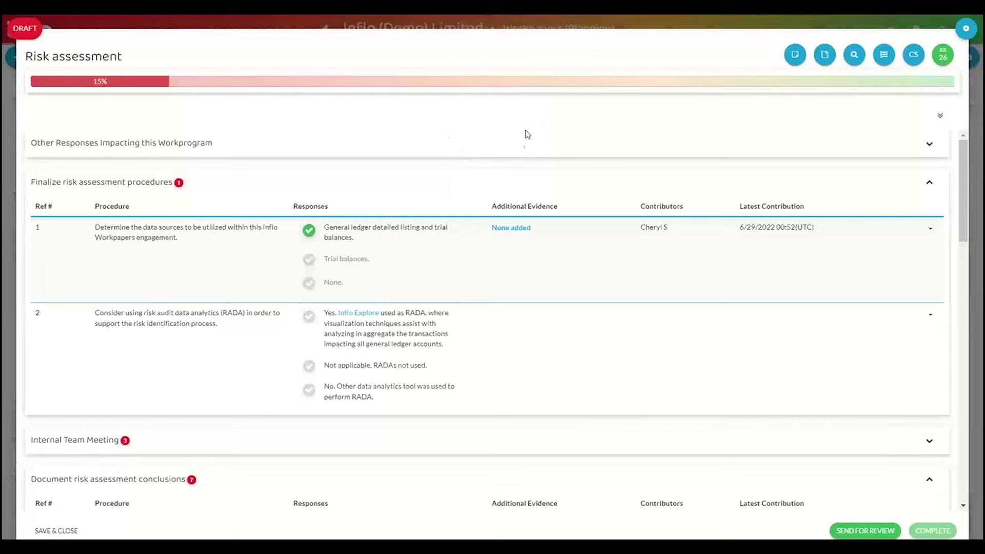
Open the Inflo Explore link in a new browser tab and switch to the Inflo | Explore Planning tab.
mouse_move(462, 4)
right_click(358, 315)
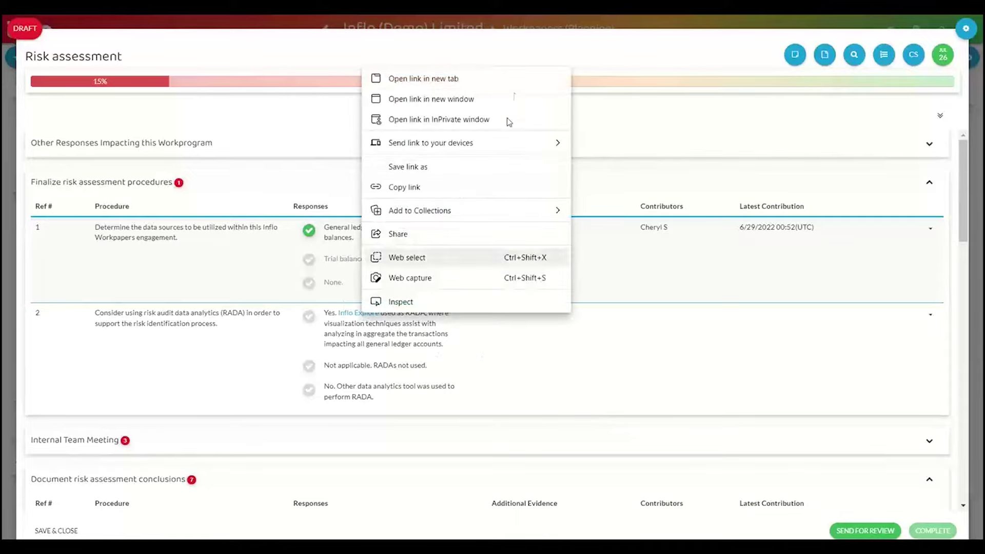
click(472, 82)
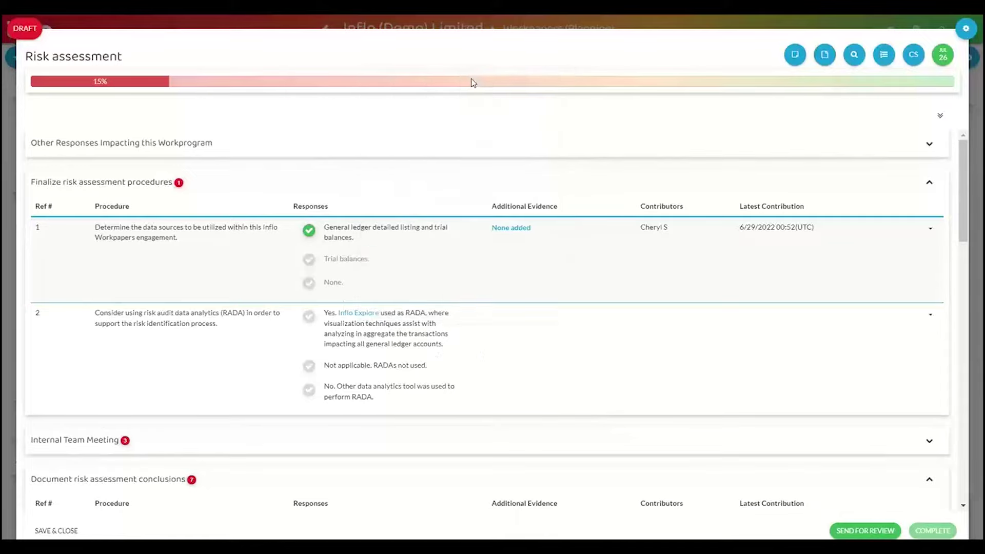
click(661, 337)
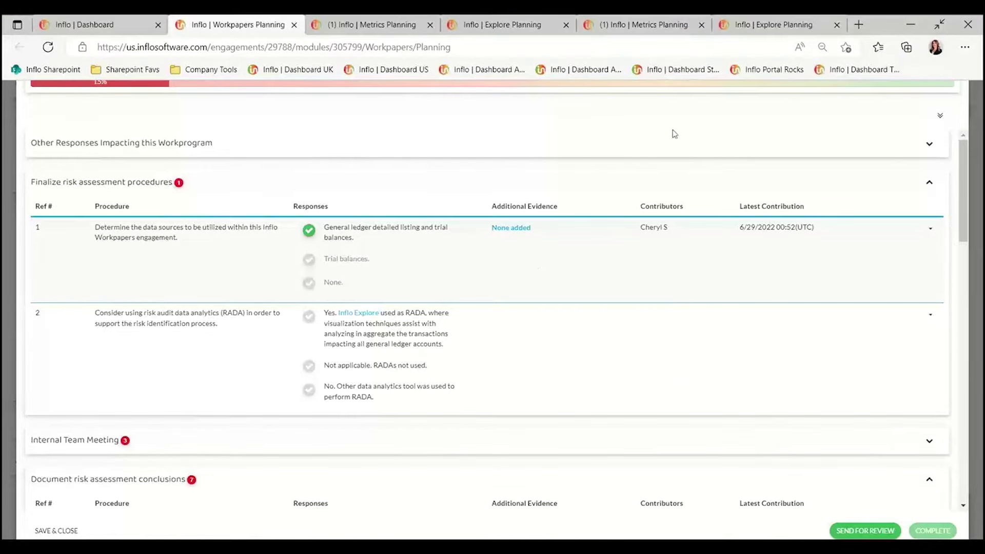
click(754, 25)
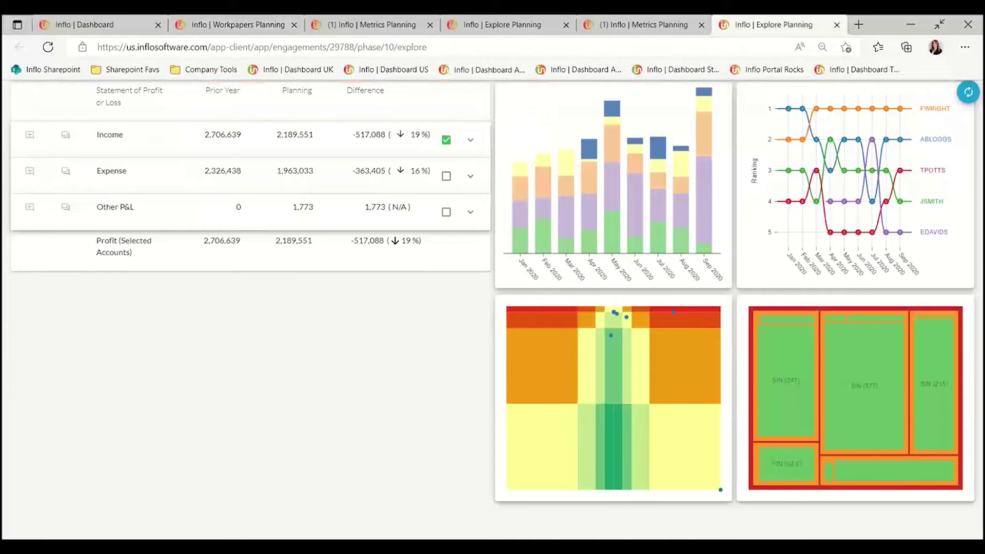
Switch the browser to full-screen on the Explore Planning page with F11.
key(F11)
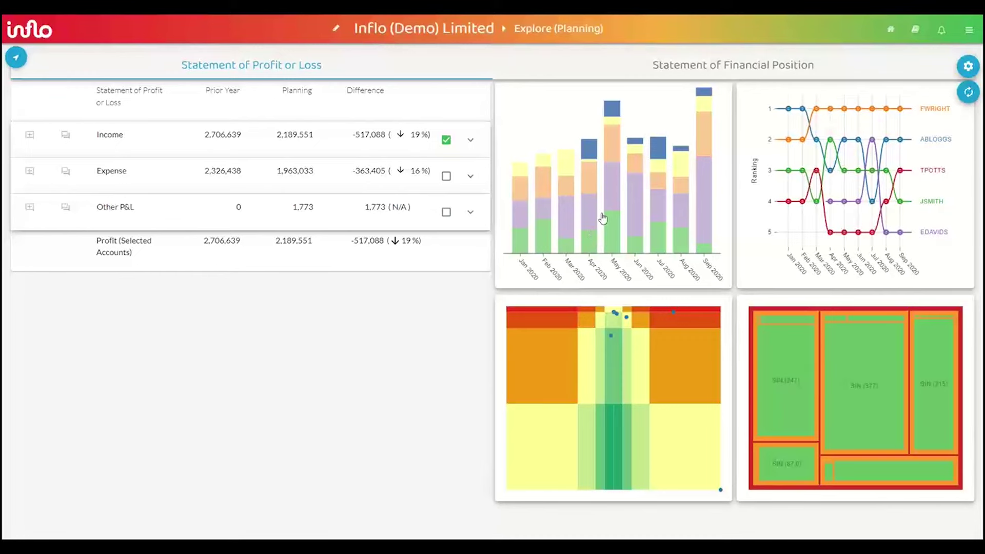
Enlarge the profit or loss bar chart, group it by Document Type, and list September 2020's SCR sales credits.
click(603, 218)
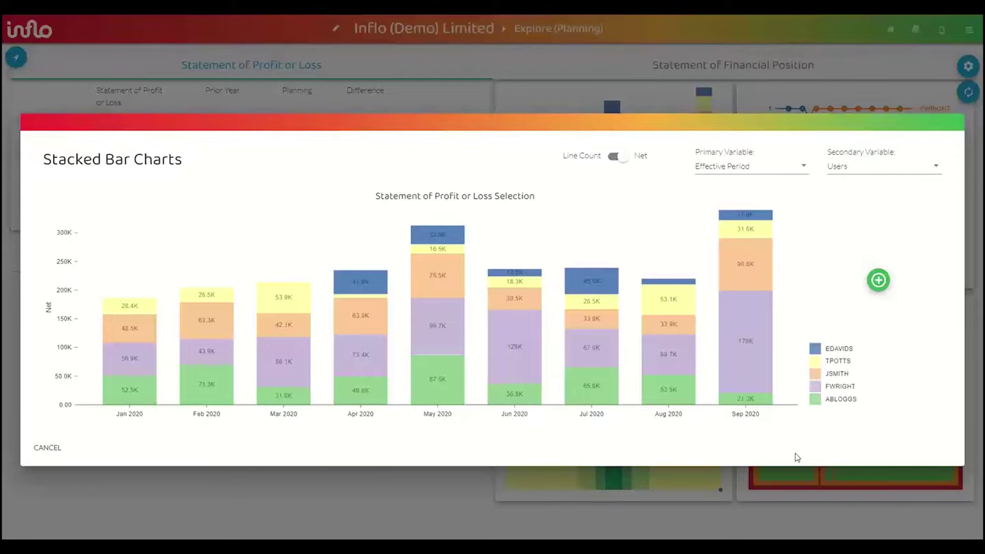
click(870, 171)
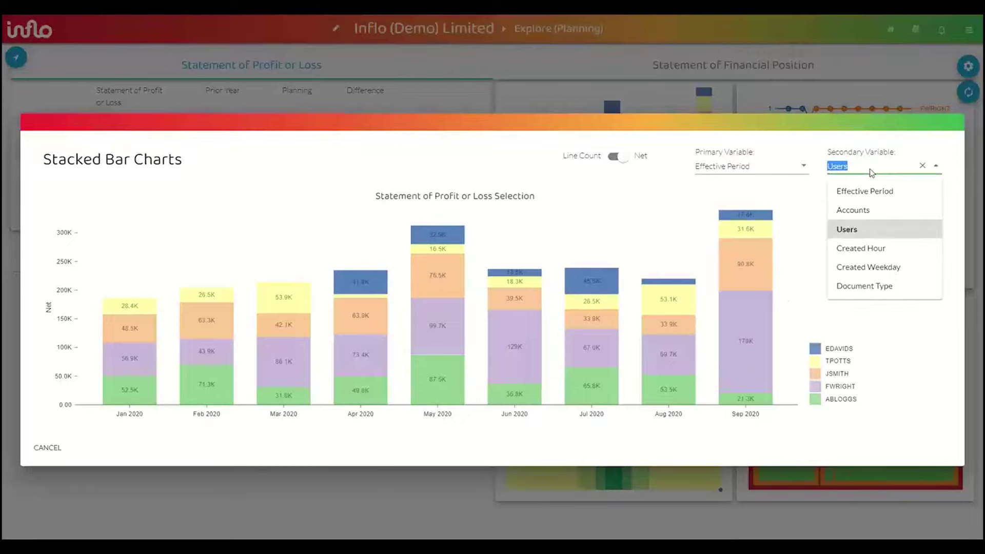
click(894, 289)
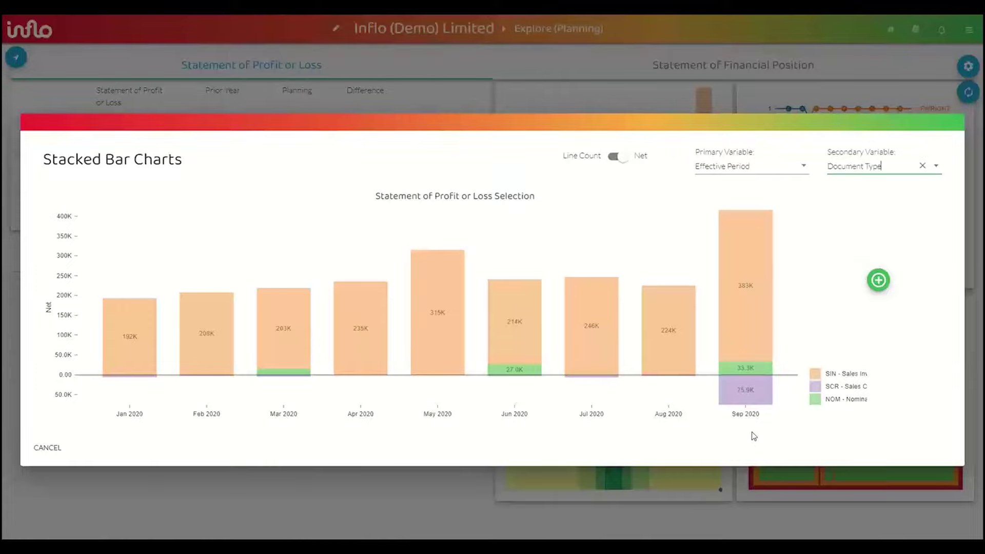
click(753, 398)
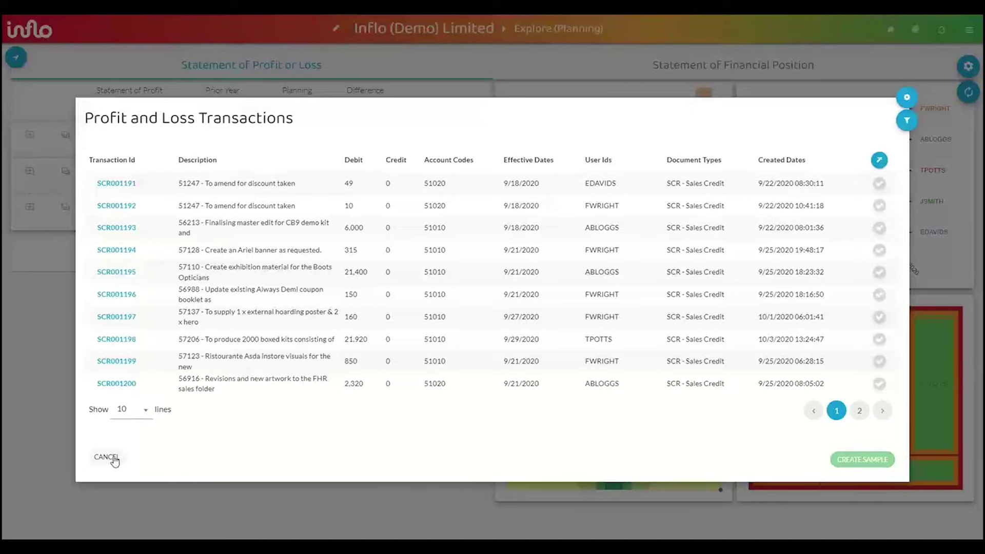
click(110, 458)
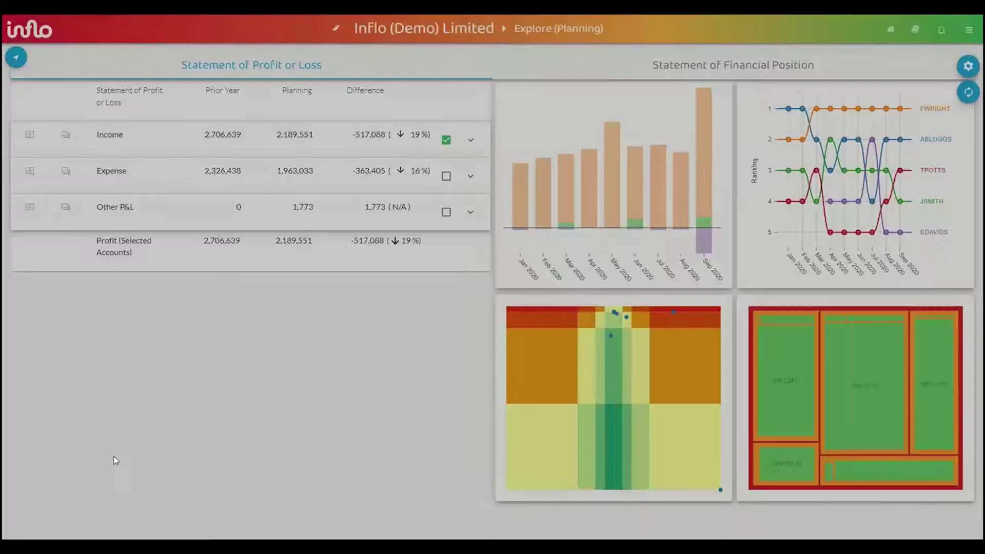